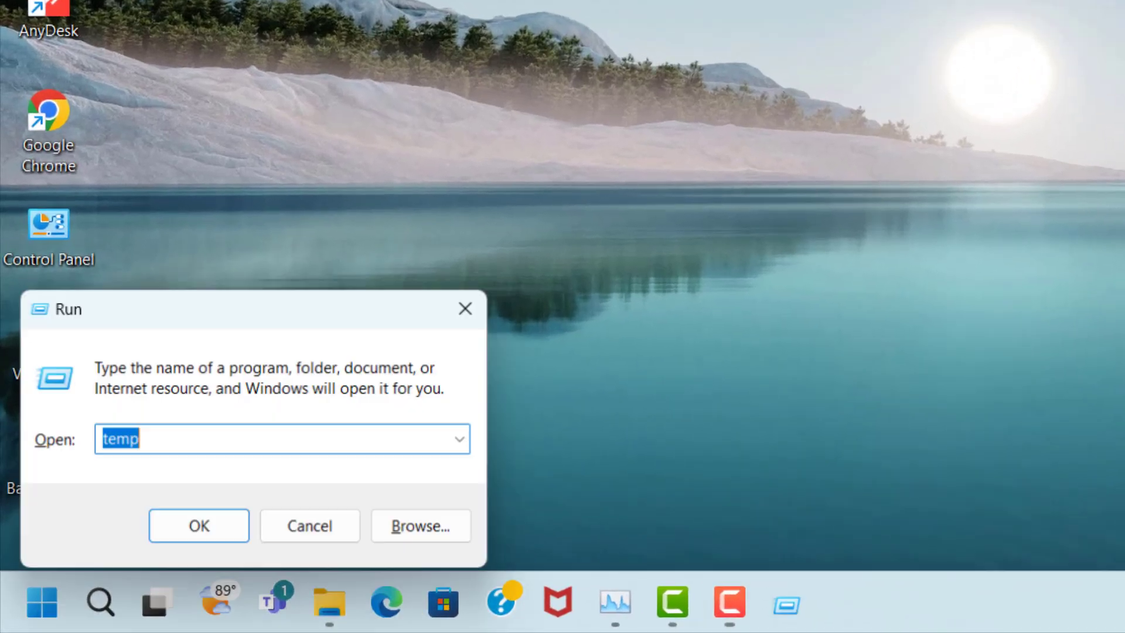
Open the roaming application data folder by running %appdata%.
text(%app)
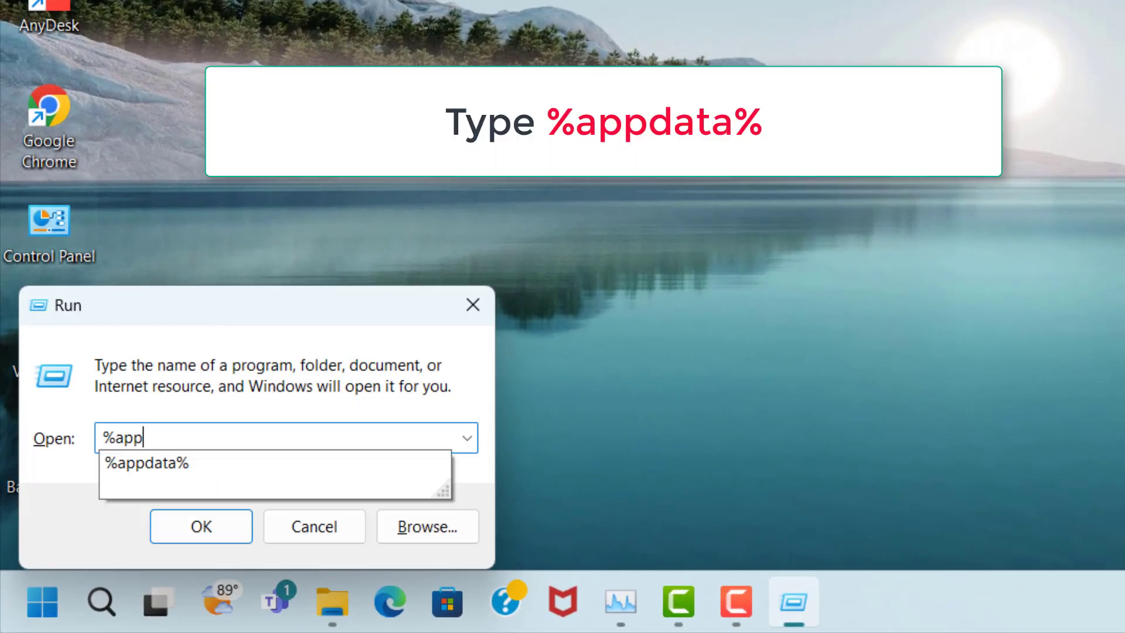
text(data%)
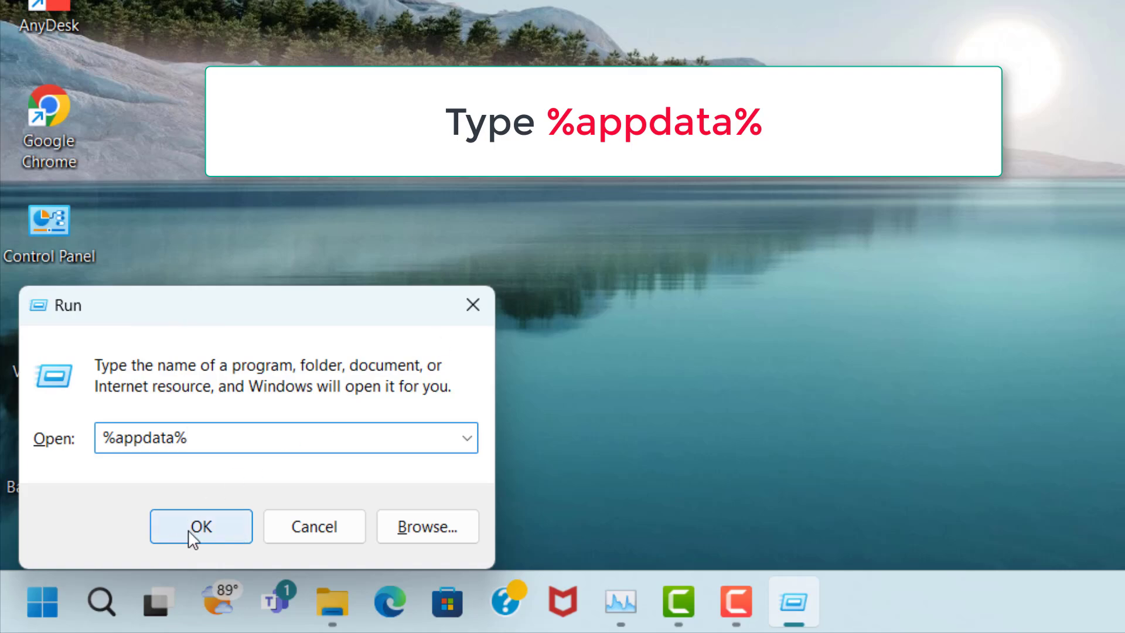
click(252, 533)
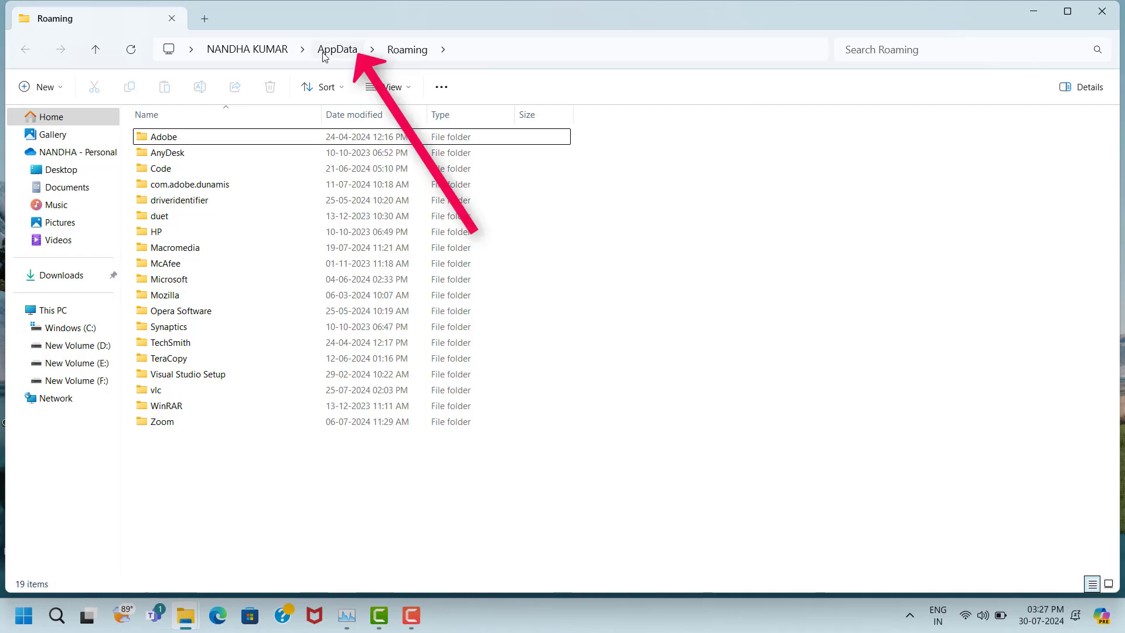
Go up to the AppData folder and open its Temp folder inside Local.
click(355, 53)
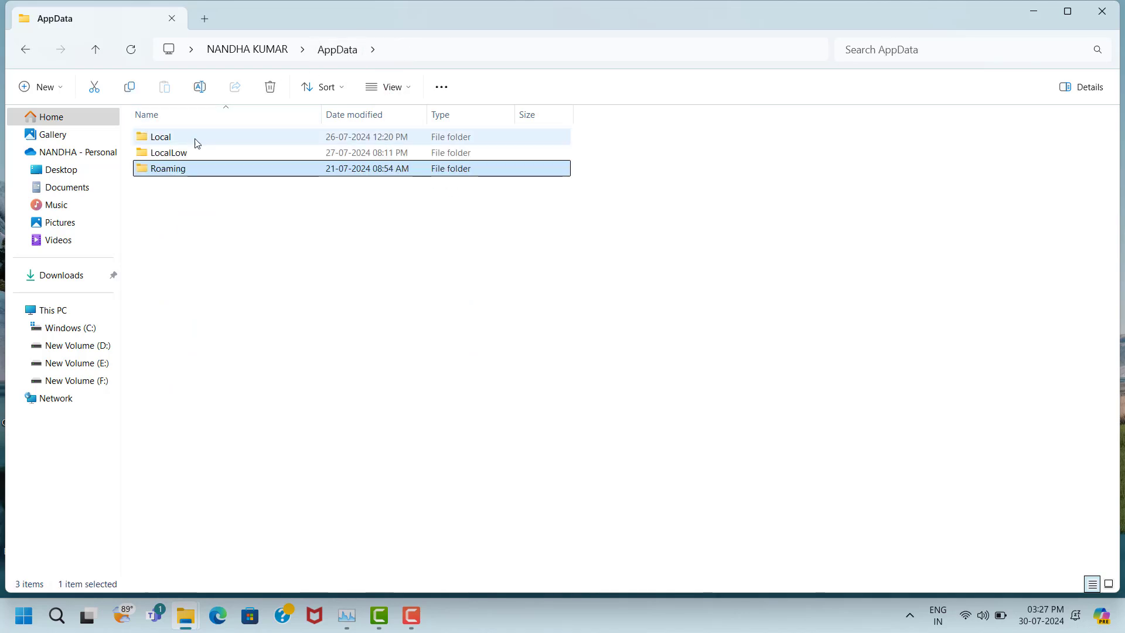
click(162, 141)
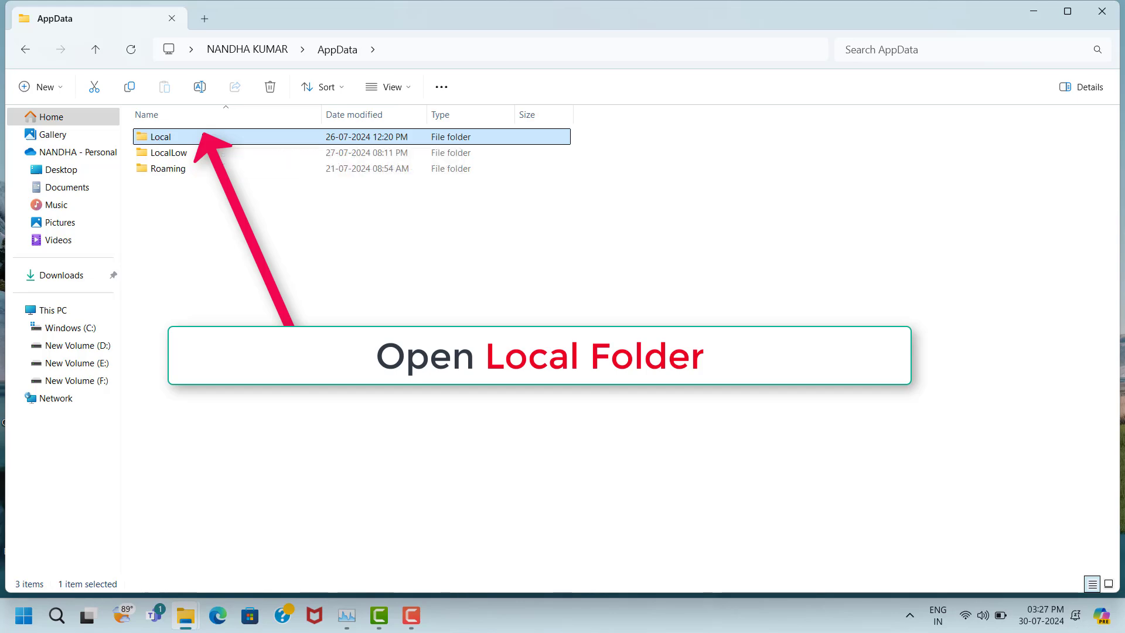
double_click(185, 142)
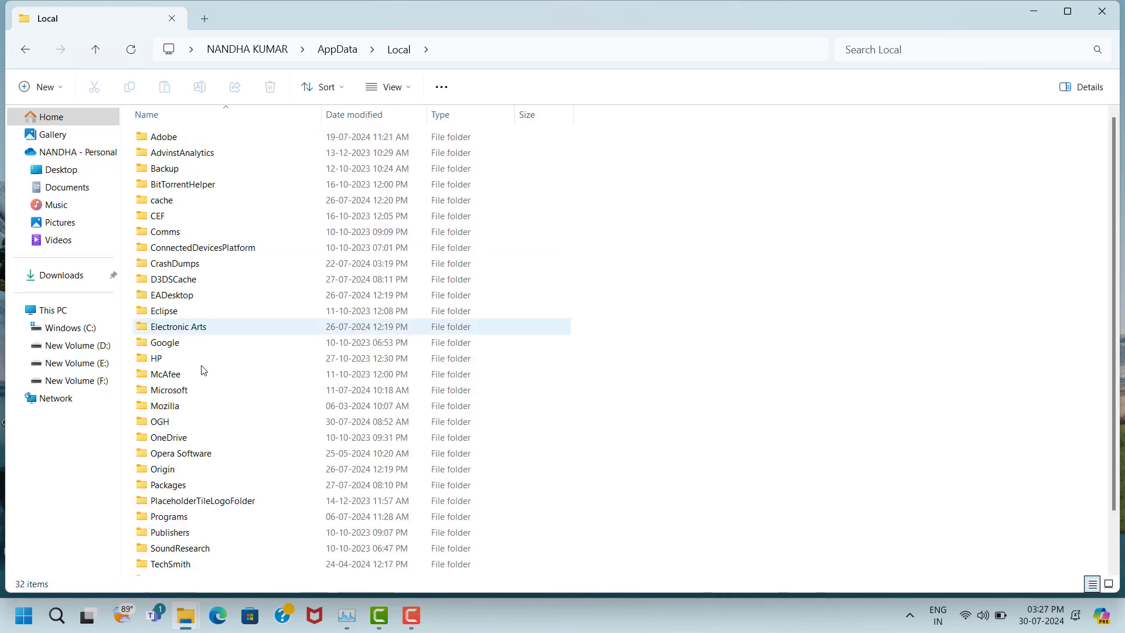
scroll(143, 516, down, 2)
click(143, 522)
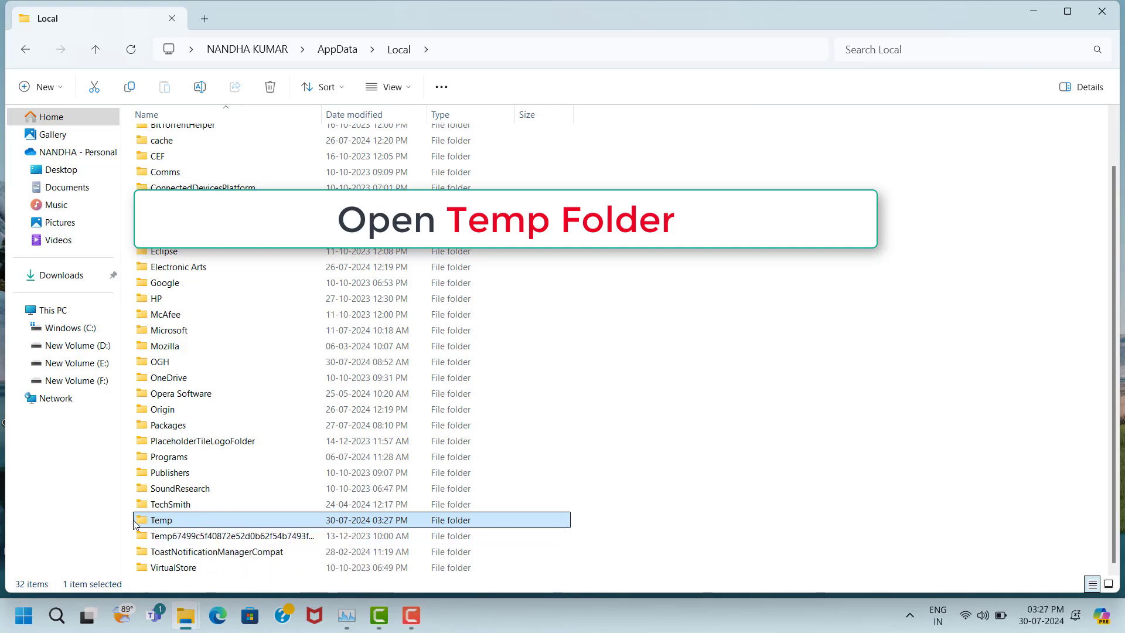
double_click(187, 522)
Select all files and folders in the AppData Local Temp folder and delete them.
click(256, 140)
key(ctrl+a)
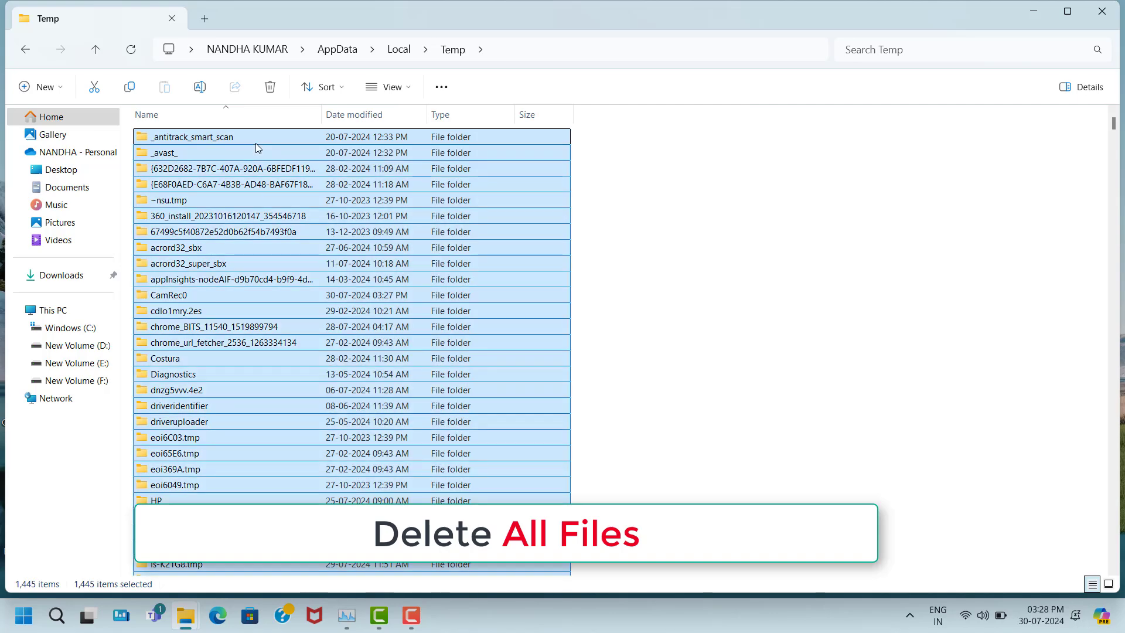
right_click(256, 145)
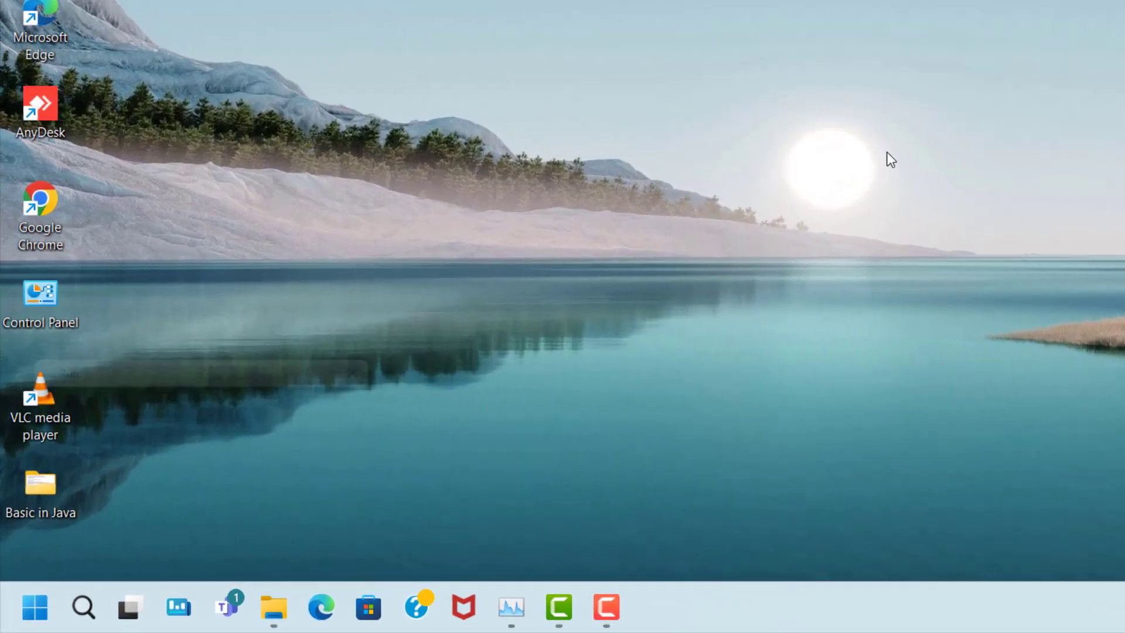
Open the Windows Temp folder by running temp.
key(super+r)
text(temp)
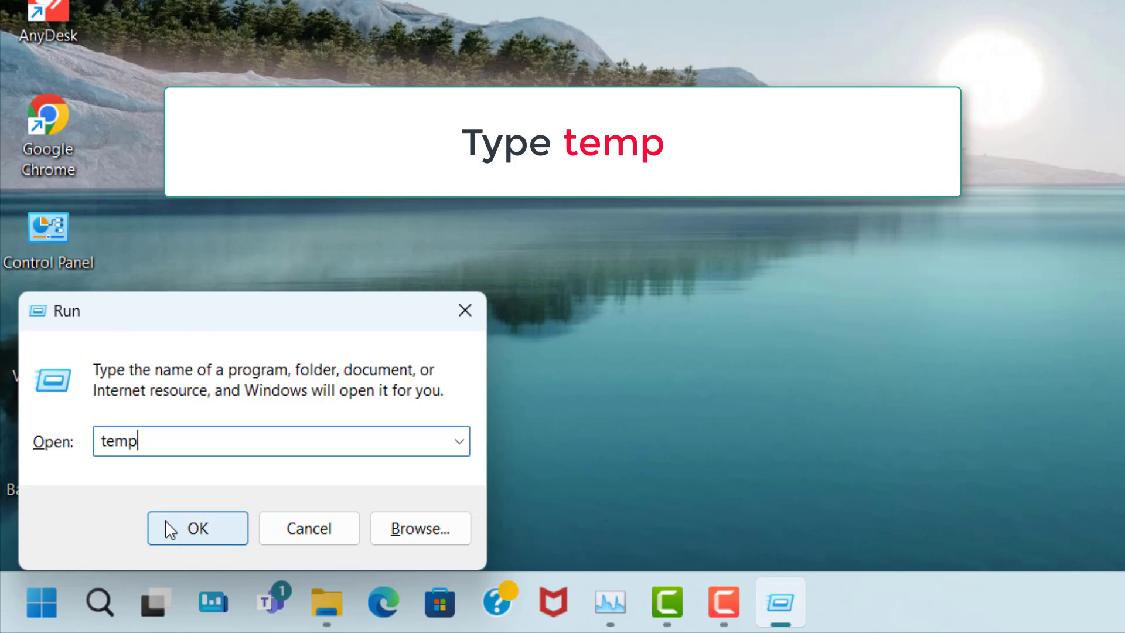
click(234, 526)
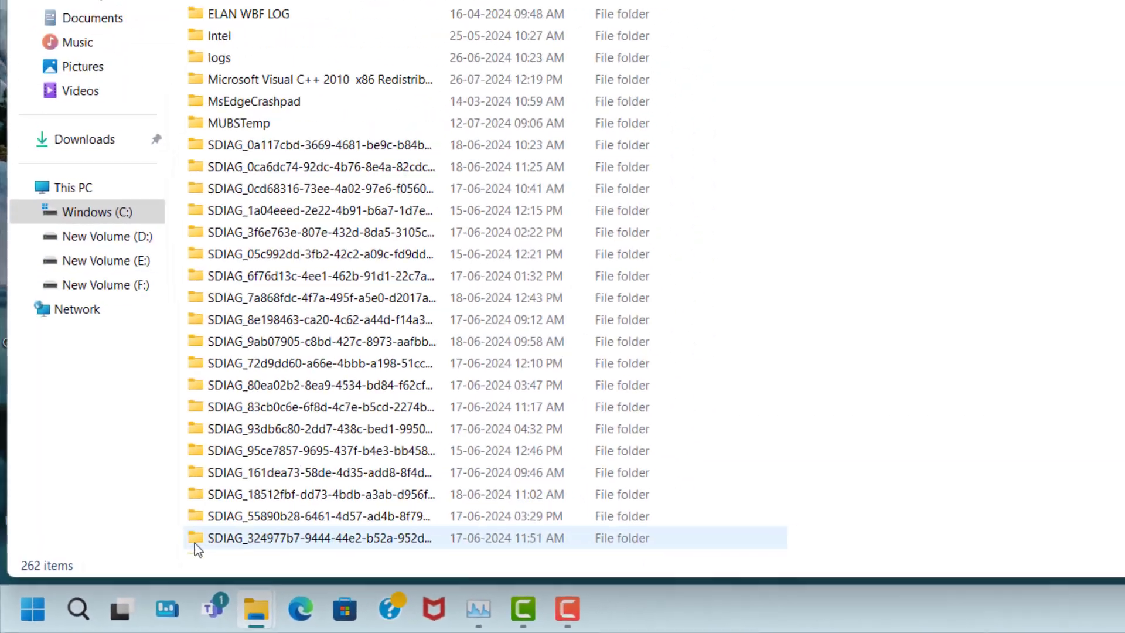
Select all files and folders in the Windows Temp folder and delete them.
click(280, 143)
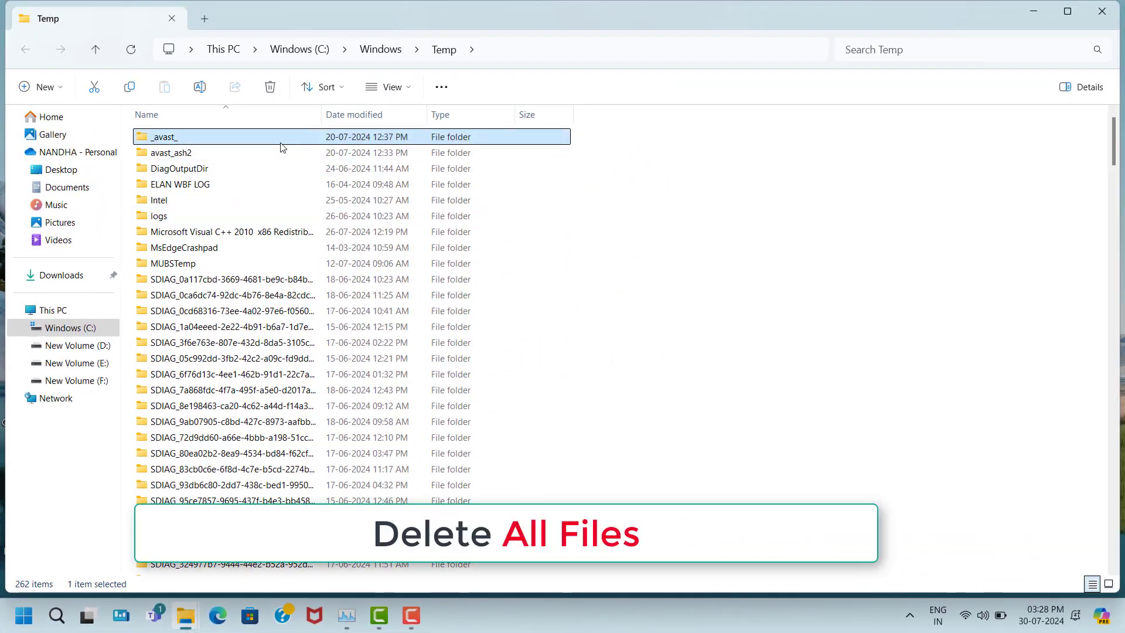
key(ctrl+a)
right_click(280, 143)
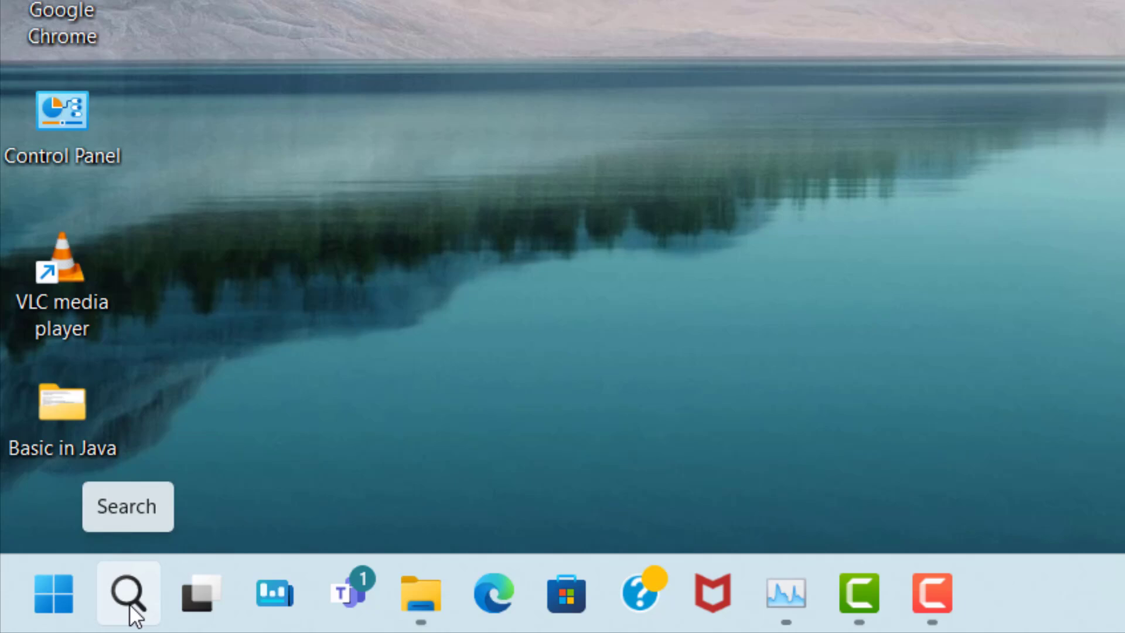
Find and open the Windows Update settings, and check for updates.
click(129, 604)
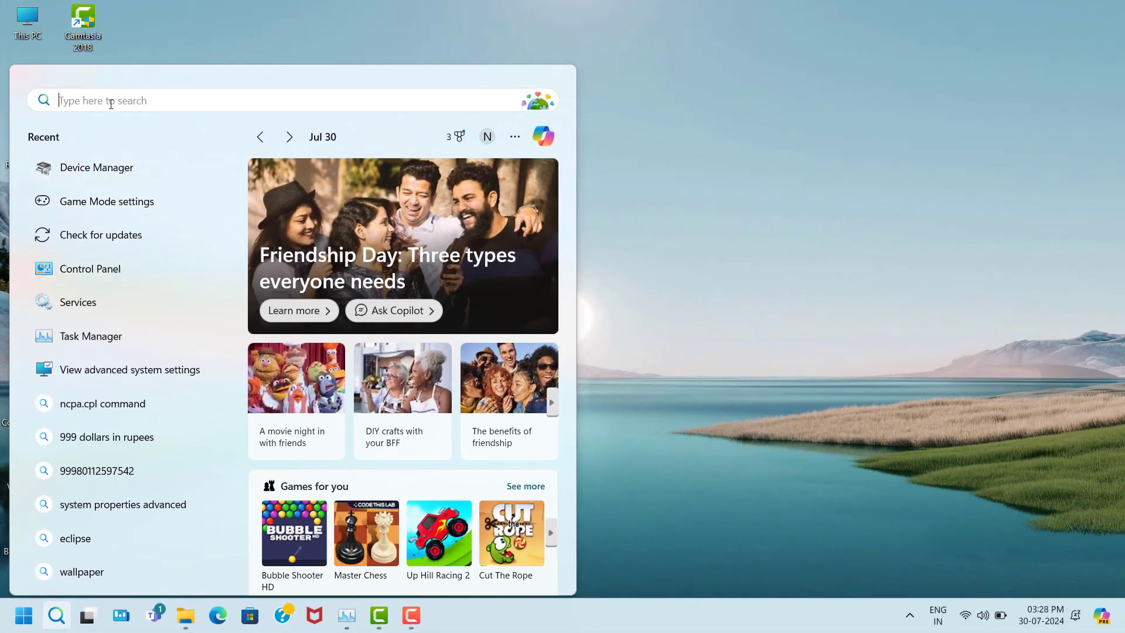
text(che)
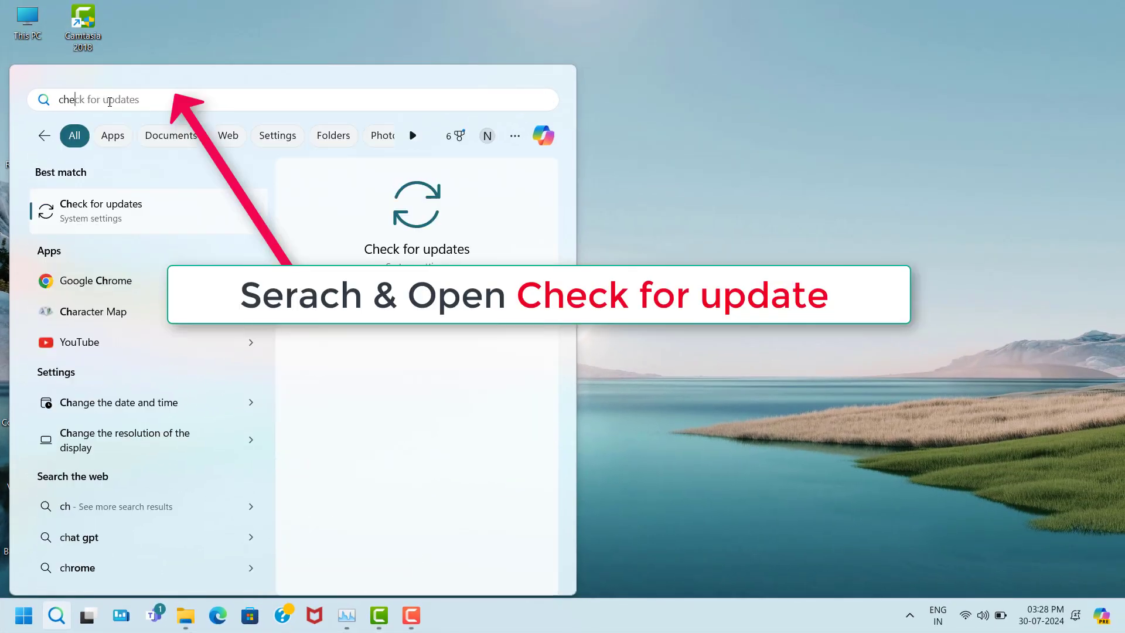
click(179, 217)
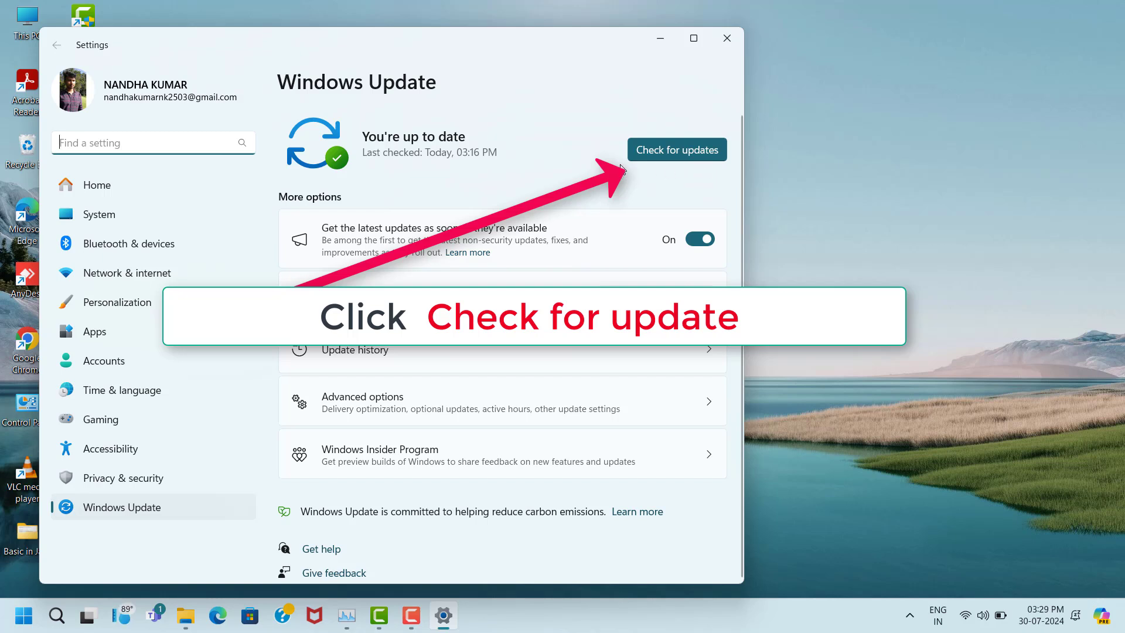
click(686, 153)
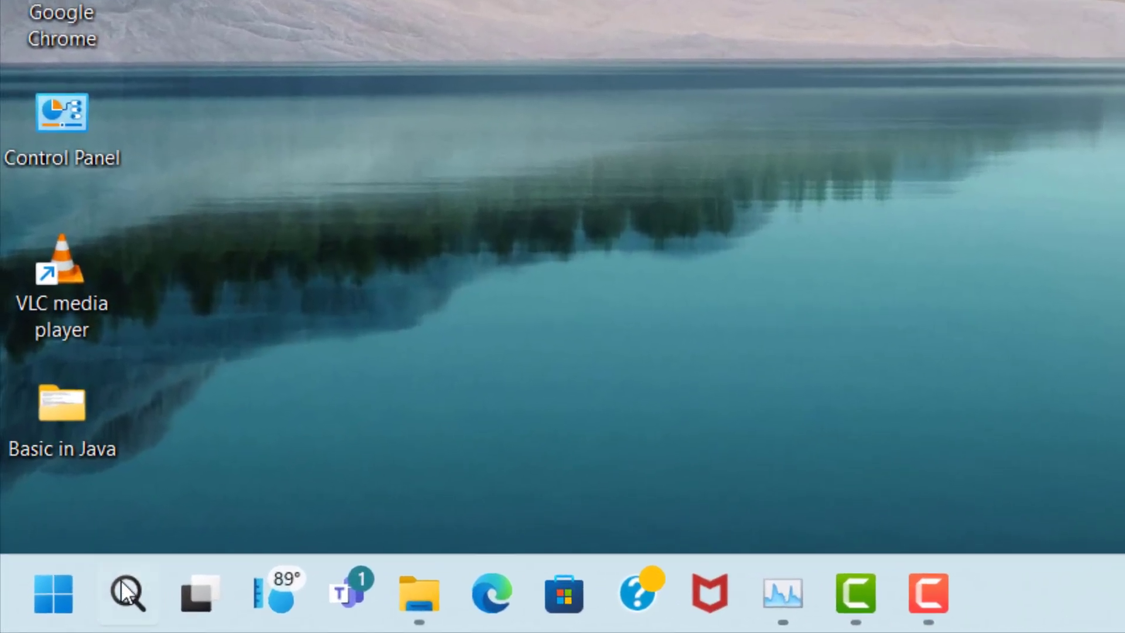
Find and open the Game Mode settings, and turn on Game Mode.
click(125, 609)
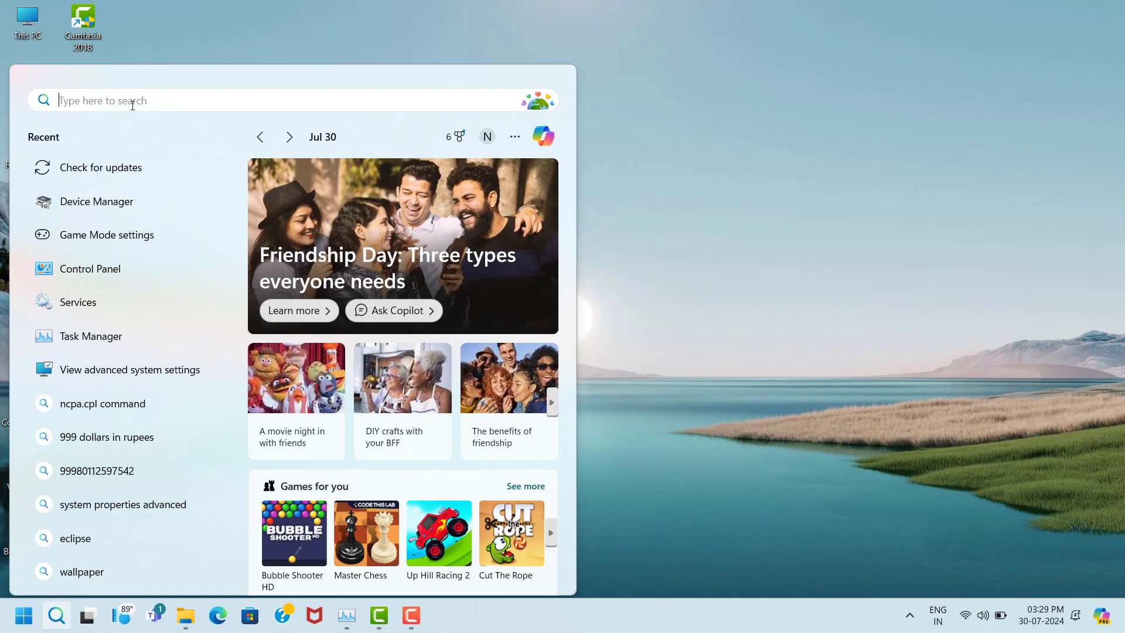
text(game m)
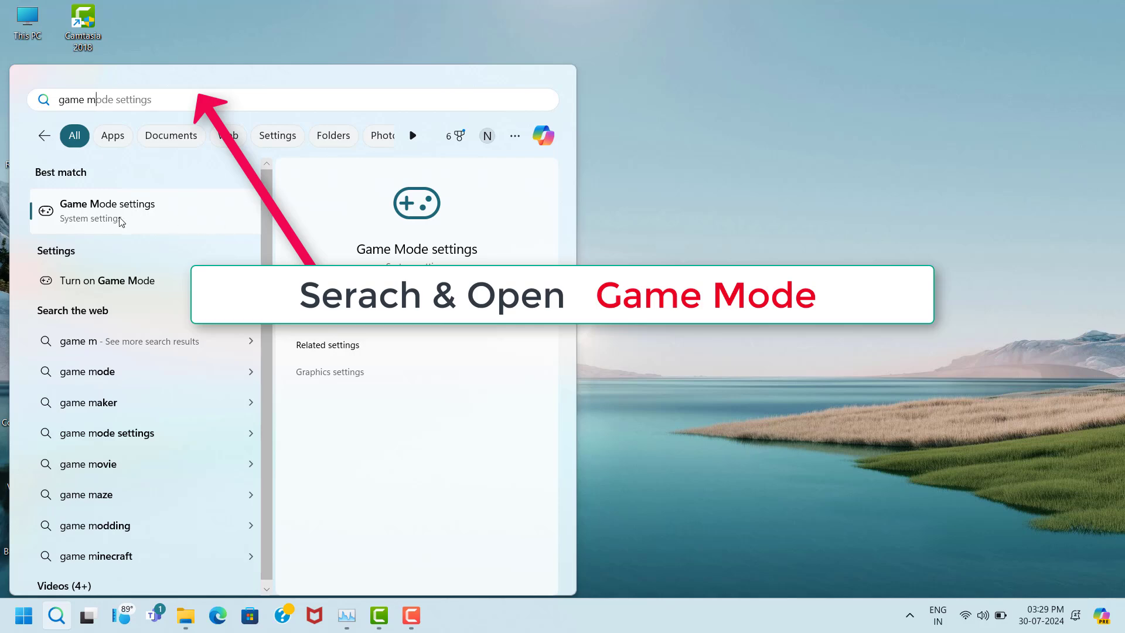
click(167, 217)
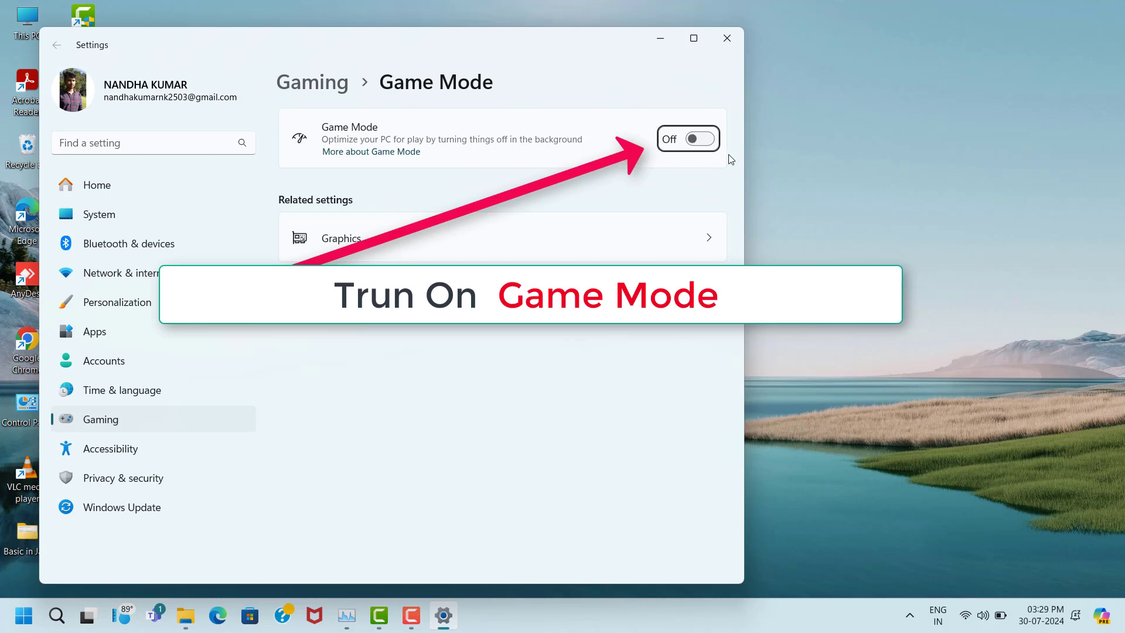
click(700, 140)
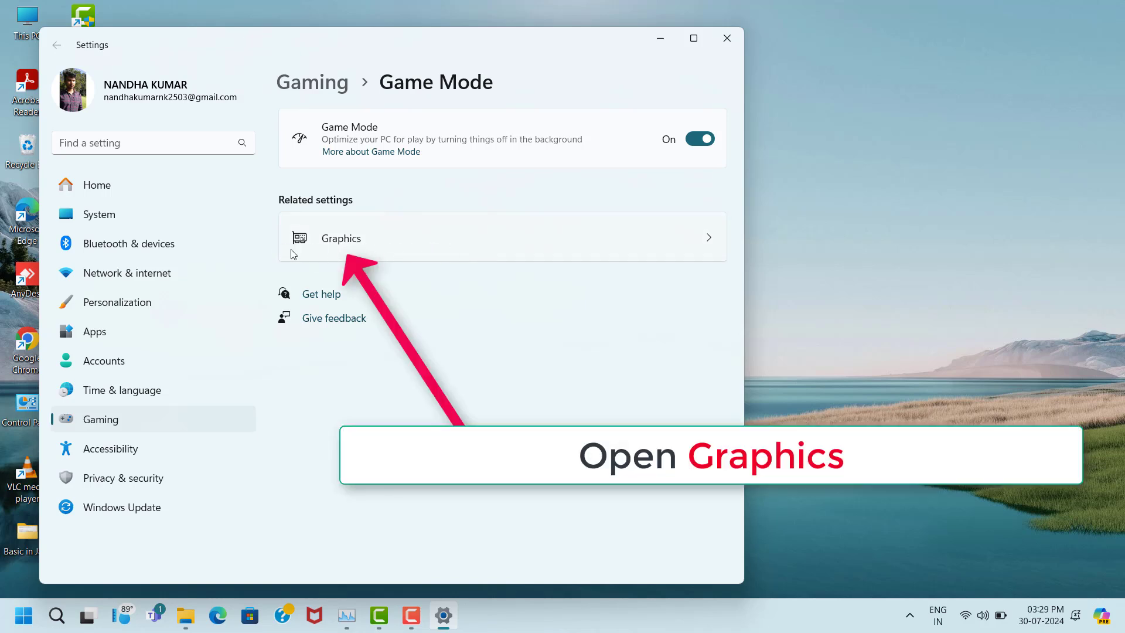
Turn on Optimizations for windowed games in the default graphics settings and close Settings.
click(447, 237)
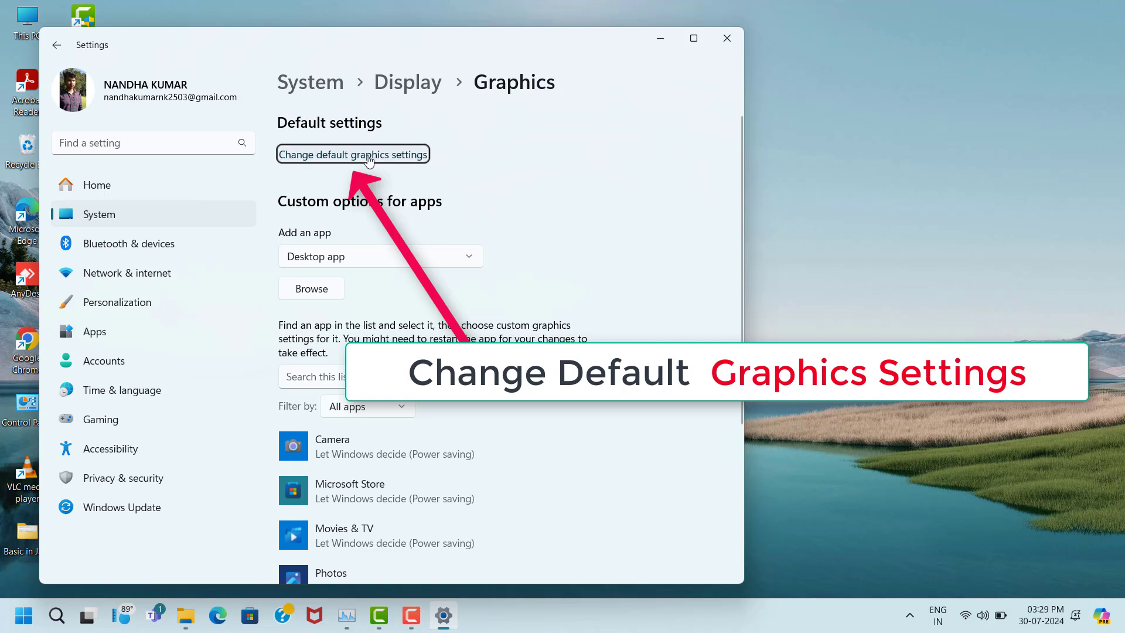
click(325, 161)
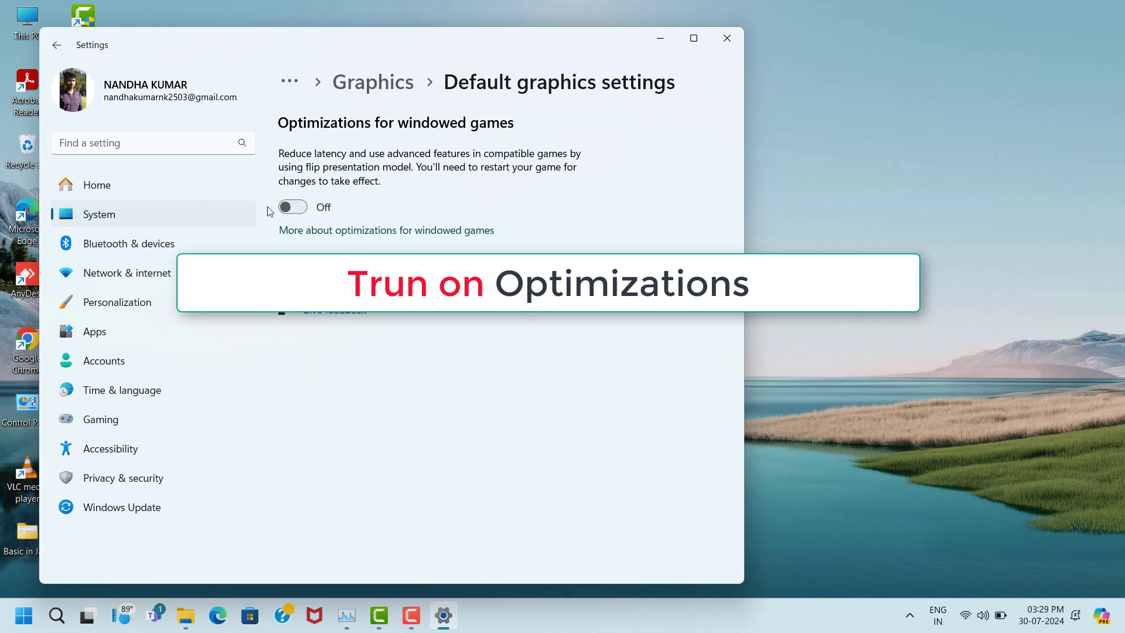
click(300, 208)
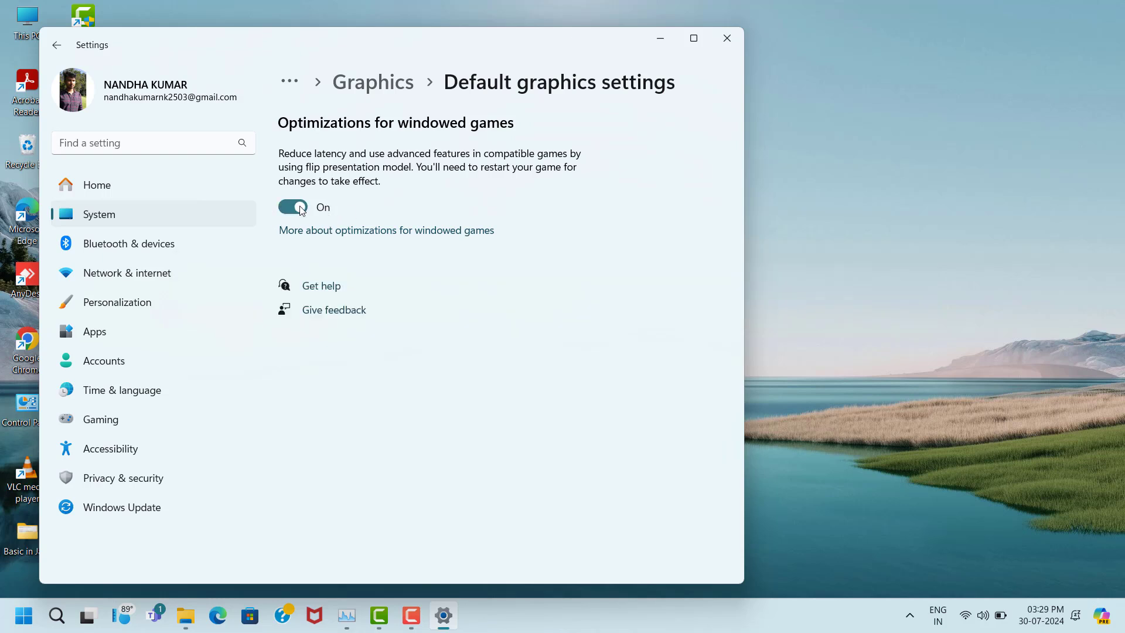
key(alt+F4)
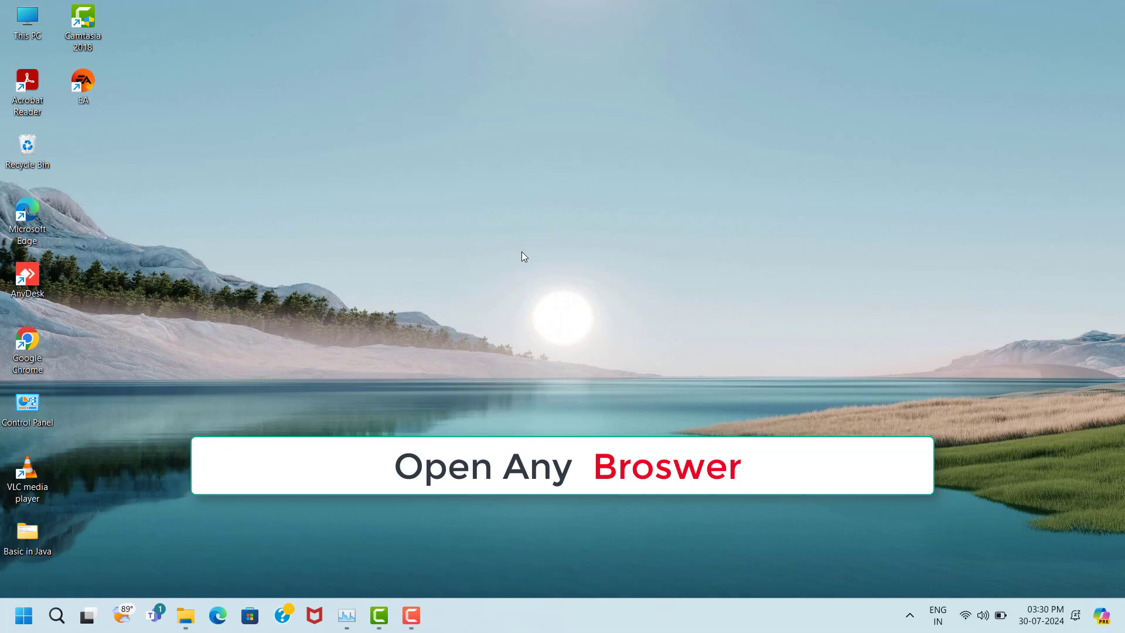
Switch to Google Chrome and search Google for "directx setup".
double_click(25, 336)
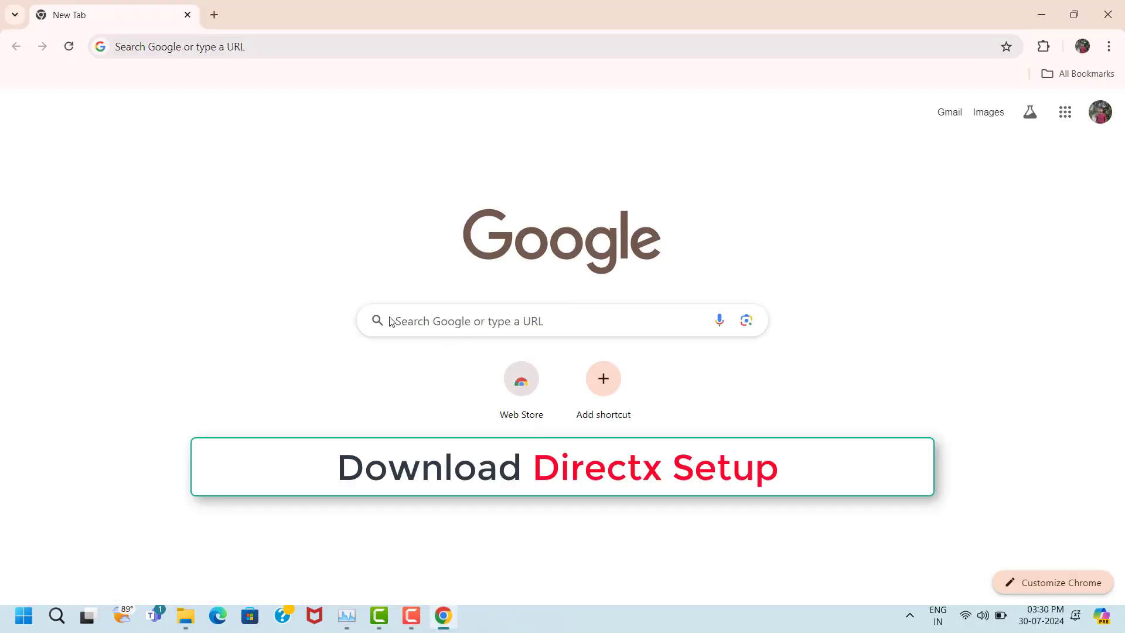
click(392, 321)
text(directx setup)
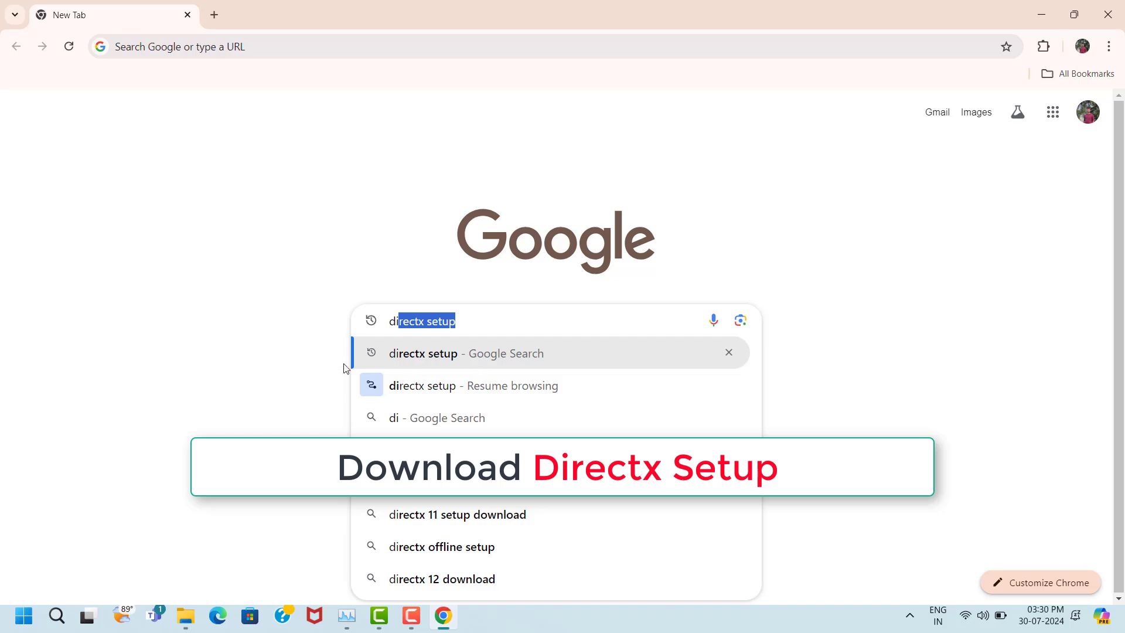
click(441, 366)
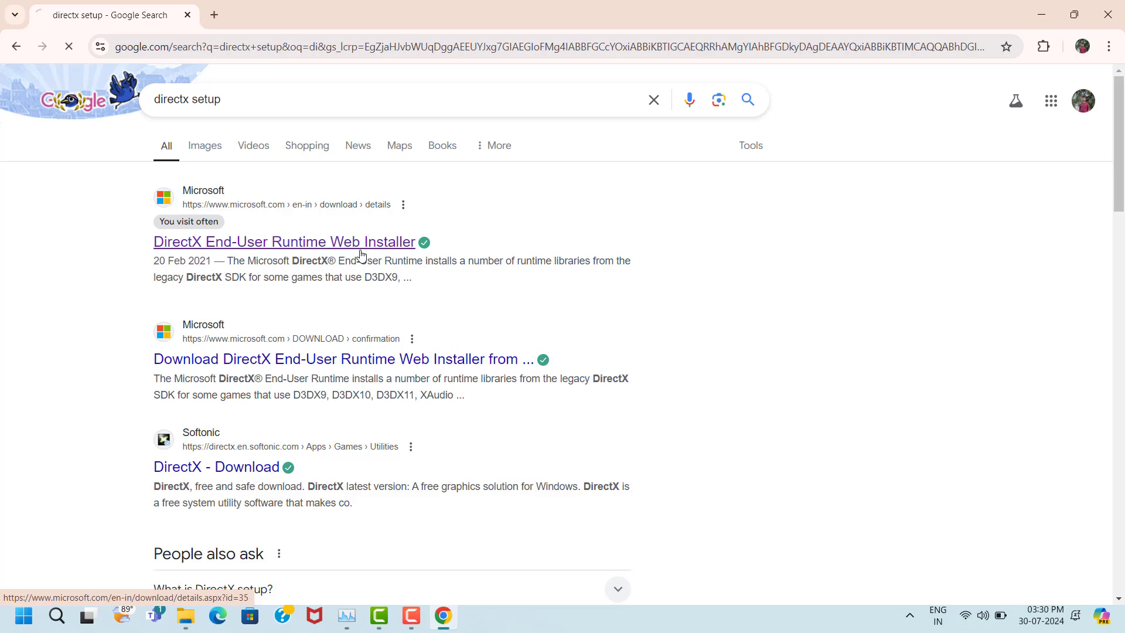
Download dxwebsetup.exe from Microsoft's DirectX End-User Runtime Web Installer page and launch it.
scroll(586, 293, down, 5)
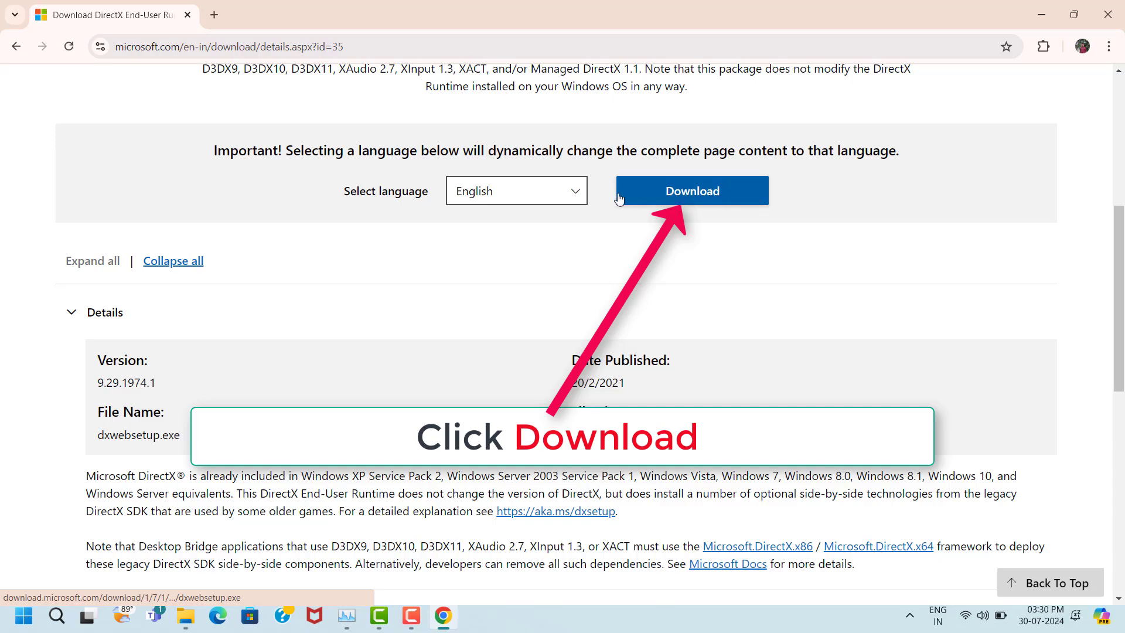
click(741, 198)
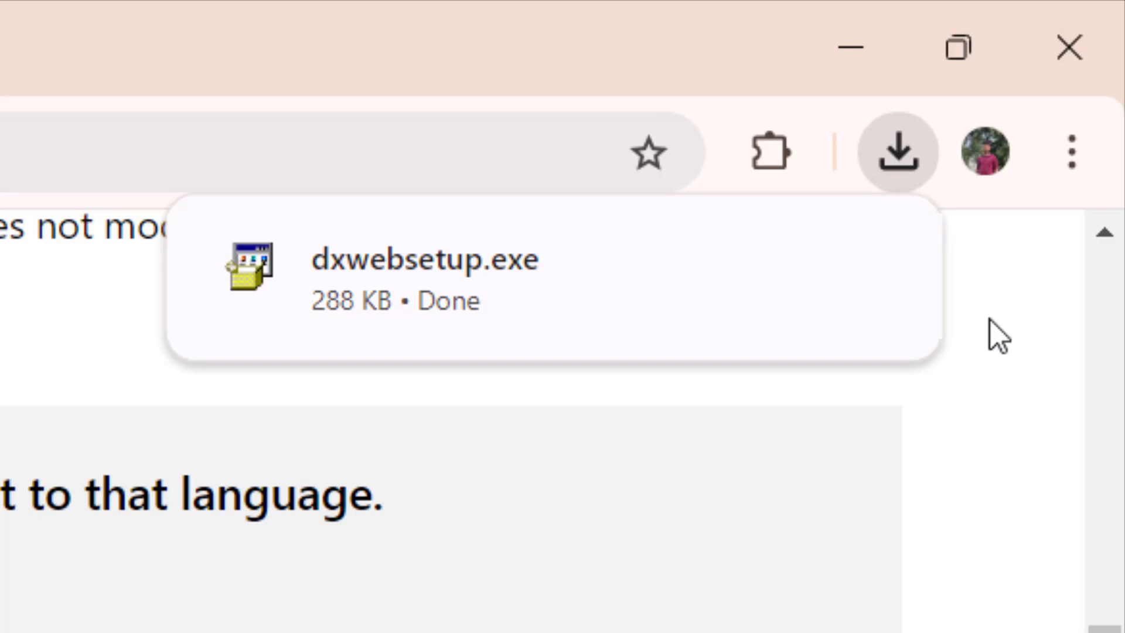
click(861, 264)
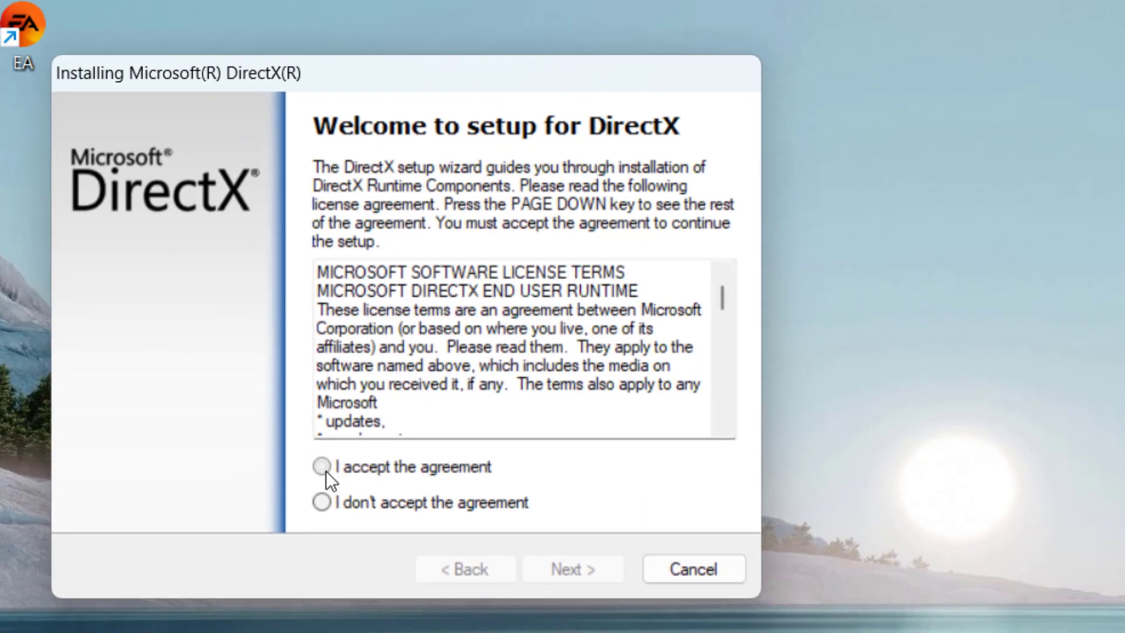
Accept the DirectX license agreement and go through the setup wizard to the finish.
click(324, 469)
click(550, 569)
click(542, 568)
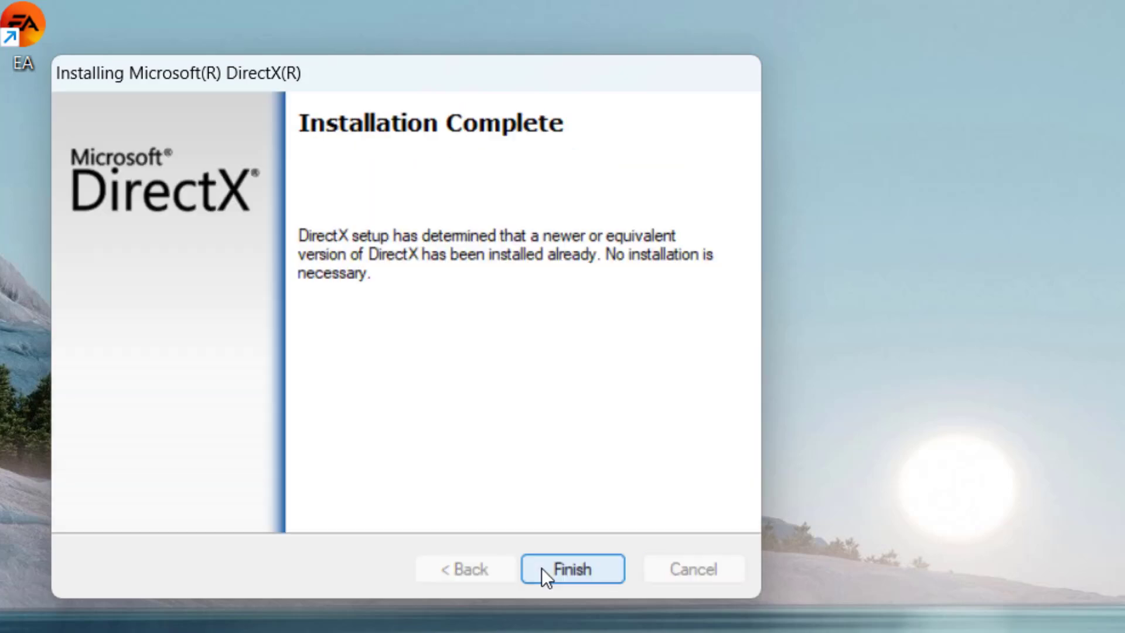
click(580, 571)
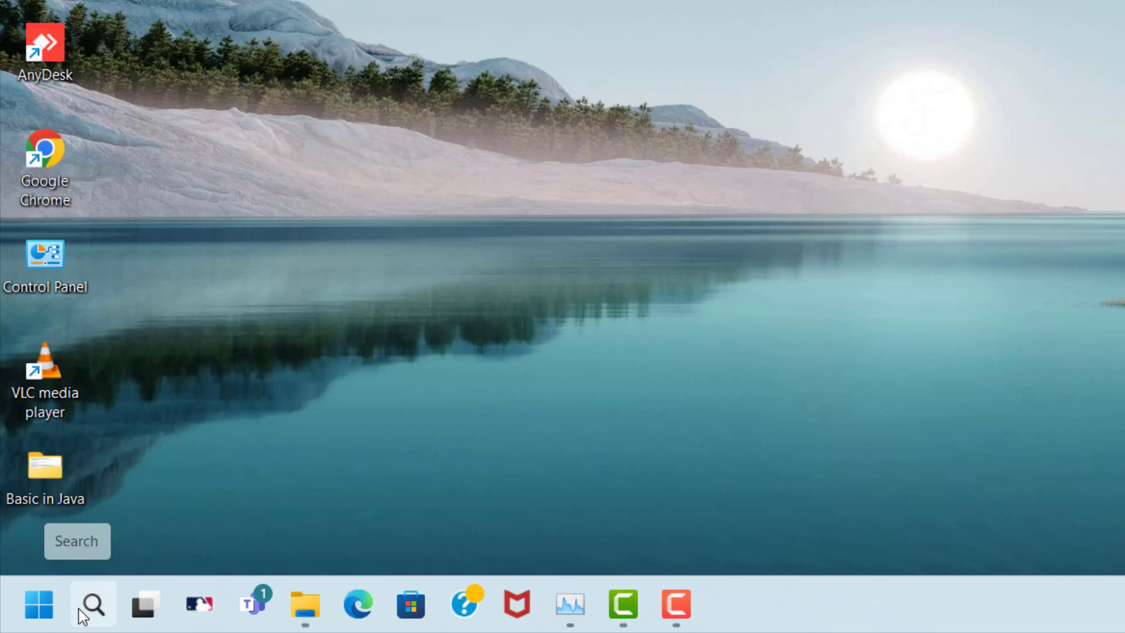
Search Windows for "device Manager", open it and expand the Display adapters category.
click(94, 603)
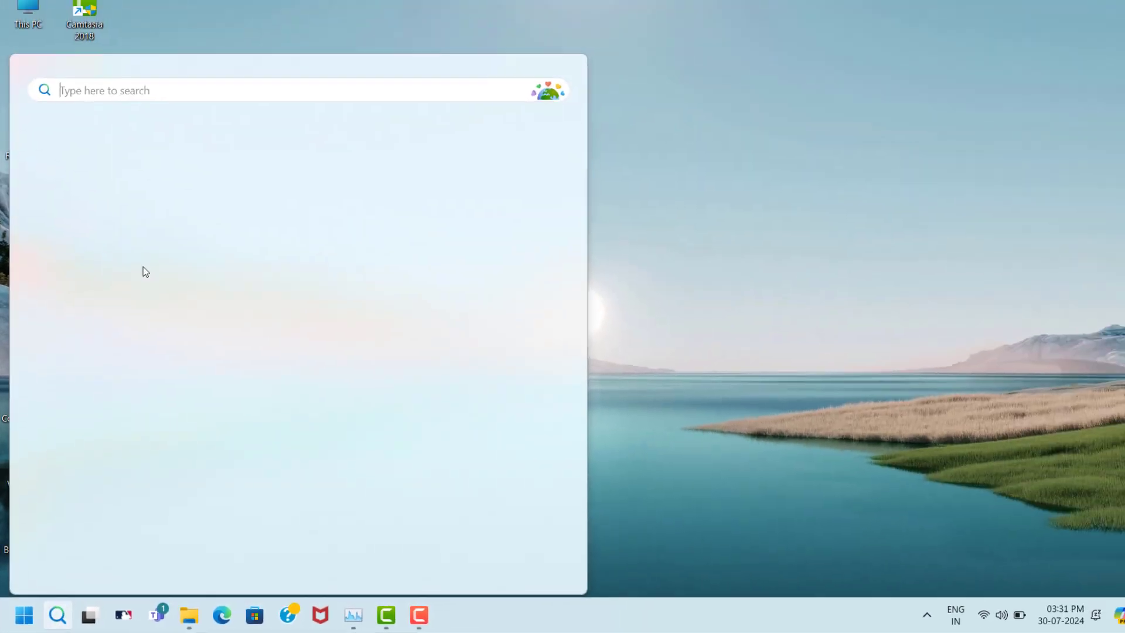
text(dev)
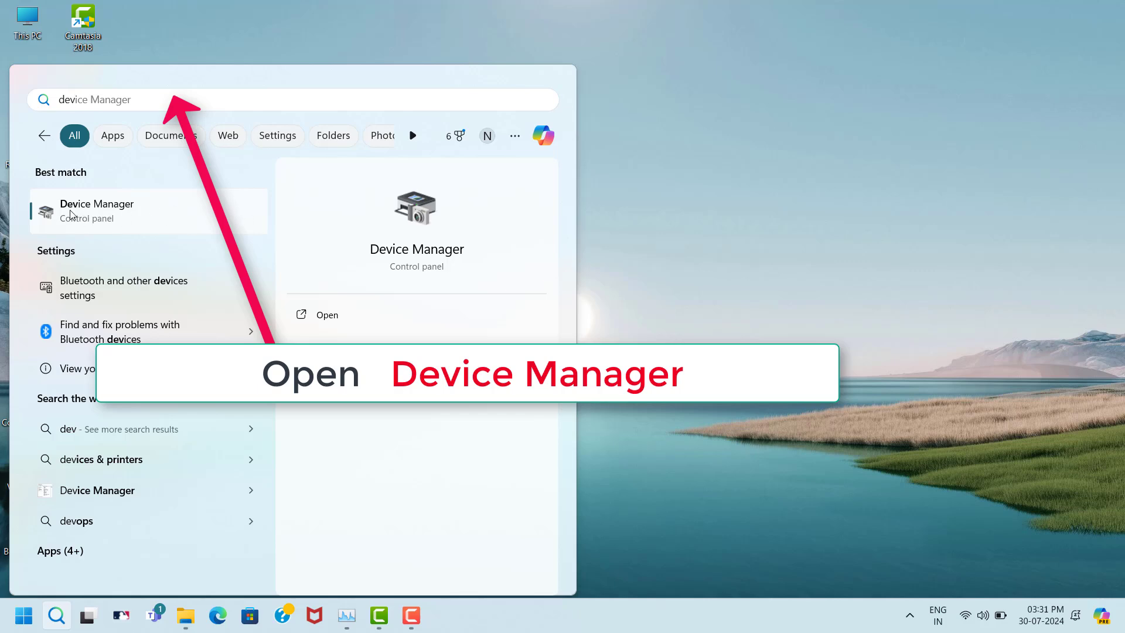
click(176, 221)
click(136, 225)
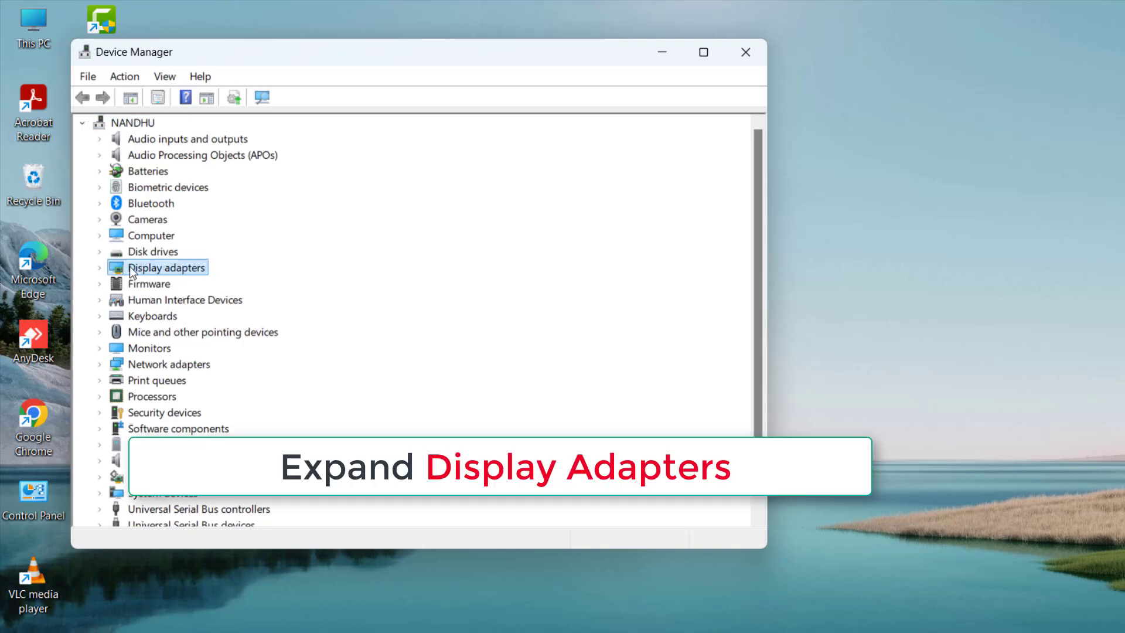
click(100, 268)
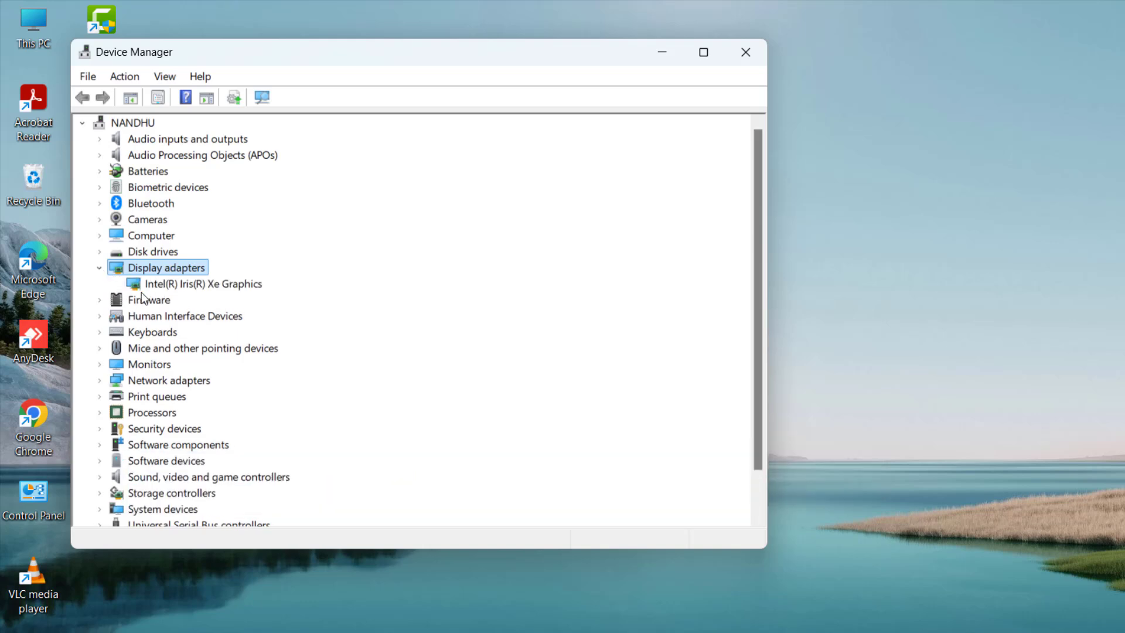
Update the Intel(R) Iris(R) Xe Graphics driver by browsing this computer and installing the Intel(R) Iris(R) Xe Graphics model from the available drivers list.
click(170, 287)
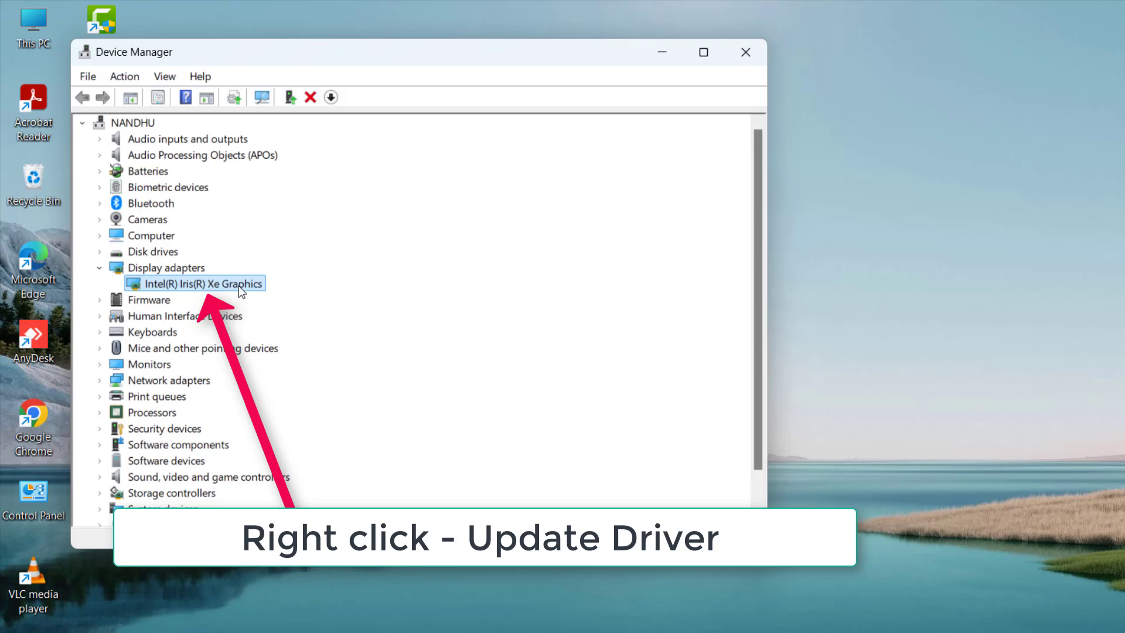
right_click(212, 281)
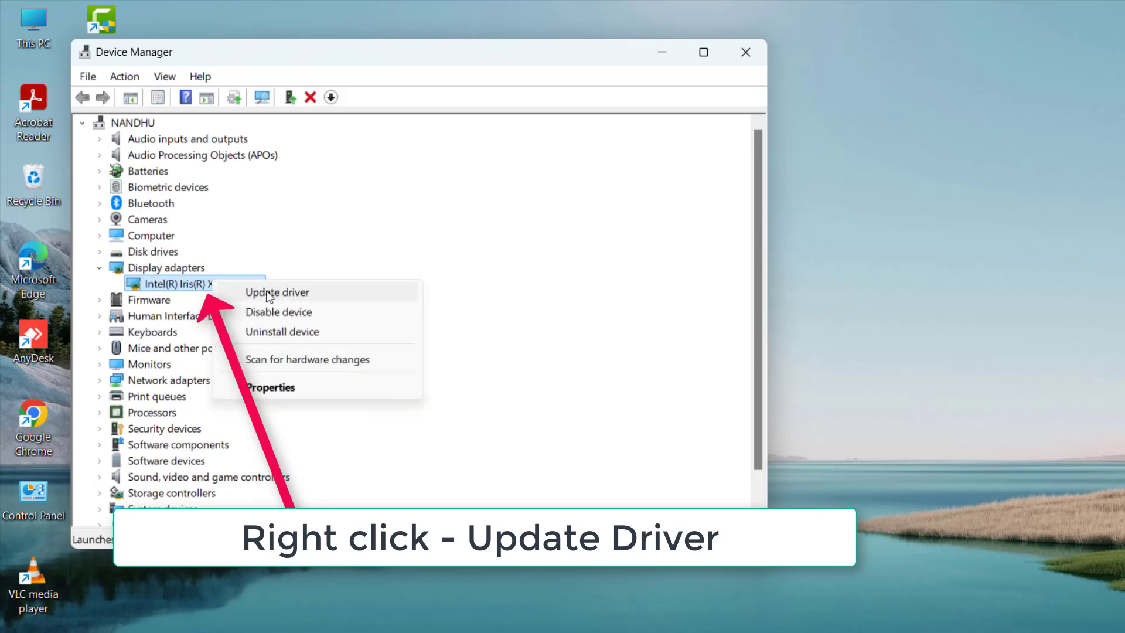
click(297, 294)
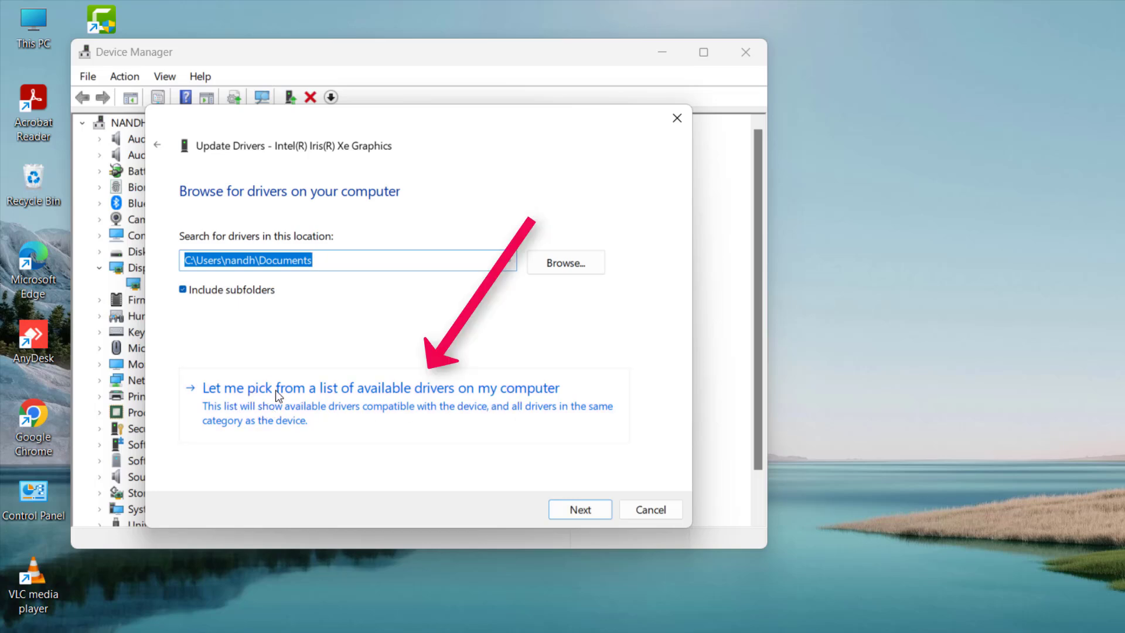
click(407, 390)
click(287, 346)
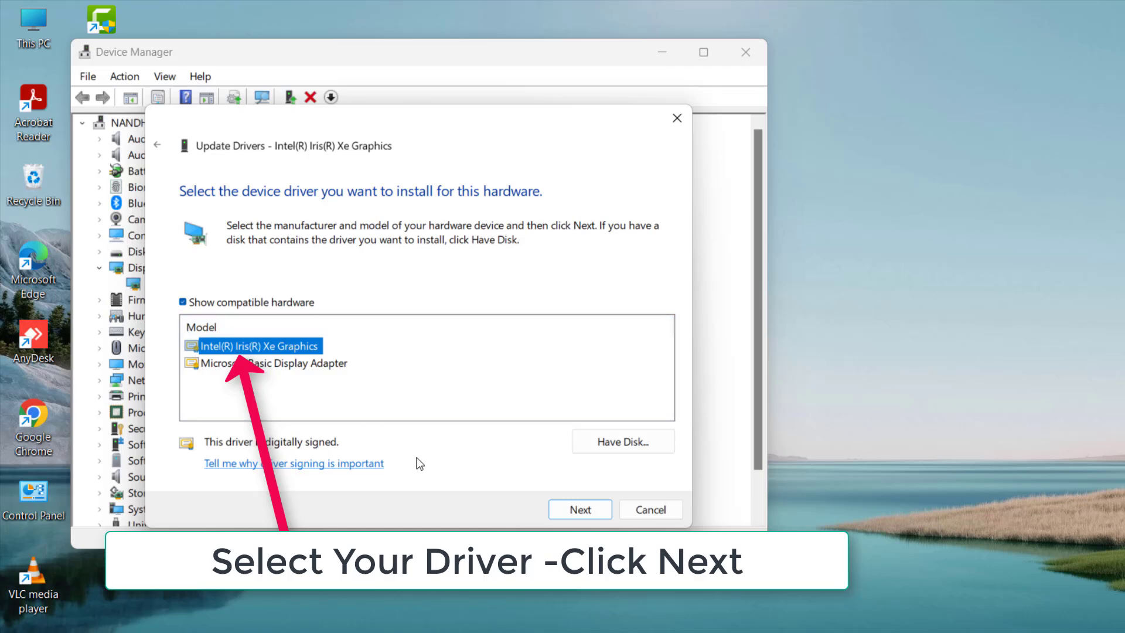
click(582, 509)
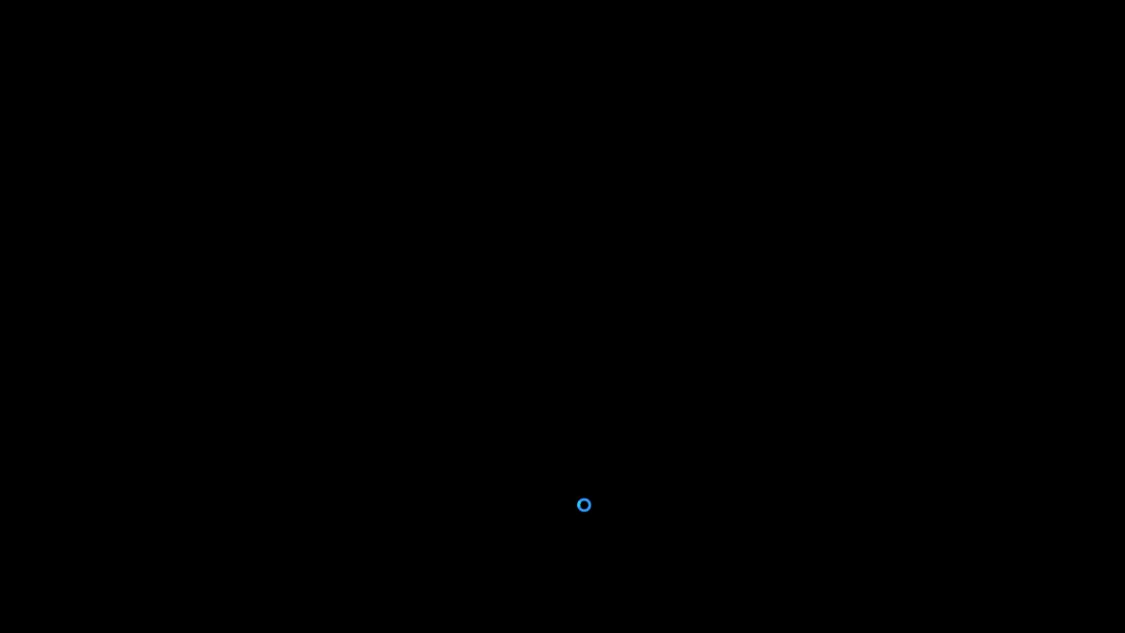